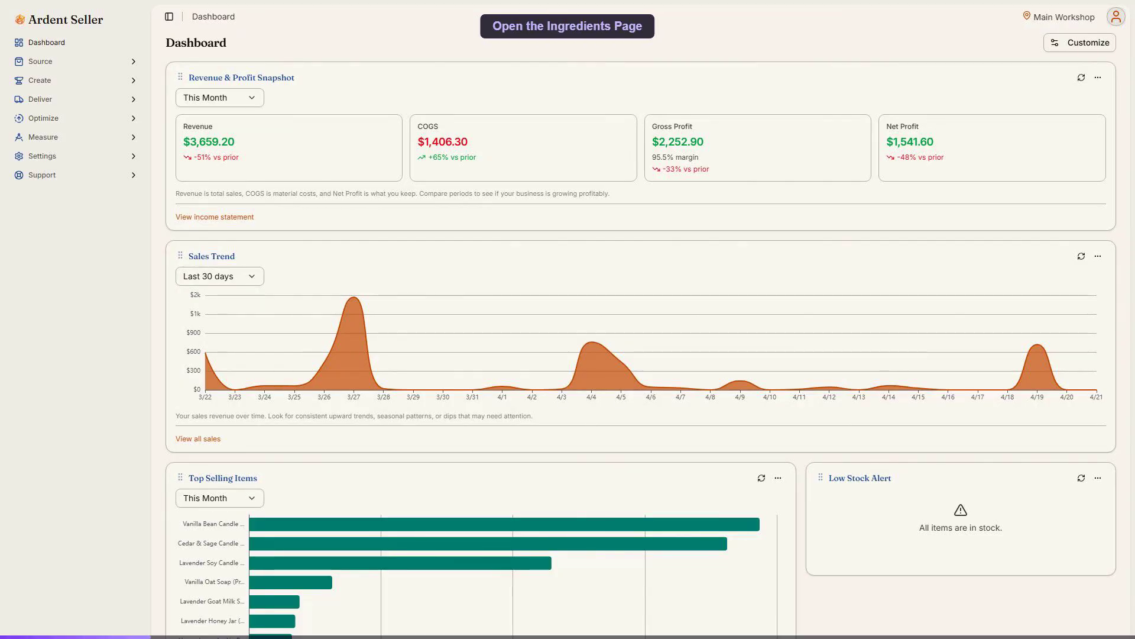
Step: Start a new ingredient on the Ingredients page and name it "Eucalyptus Essential Oil"
click(75, 62)
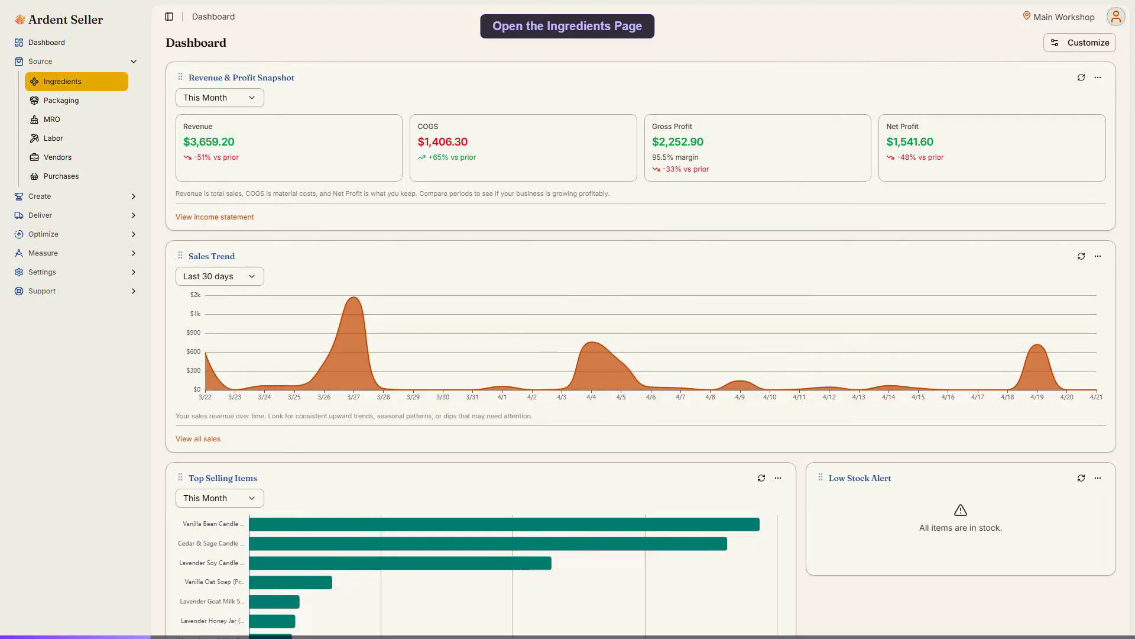
click(62, 81)
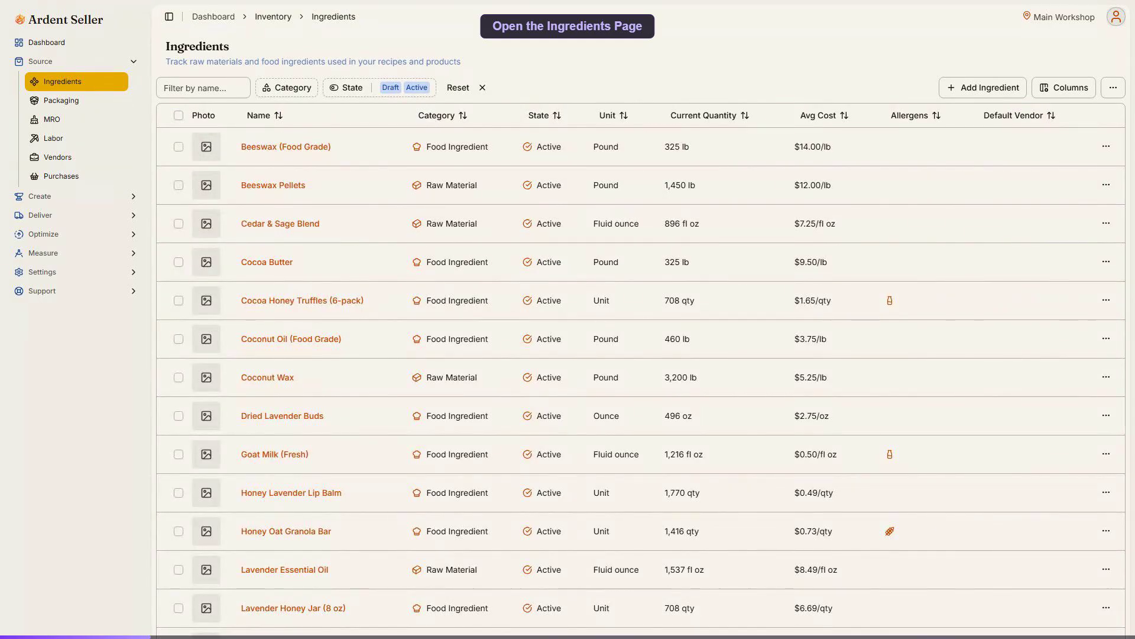
click(983, 88)
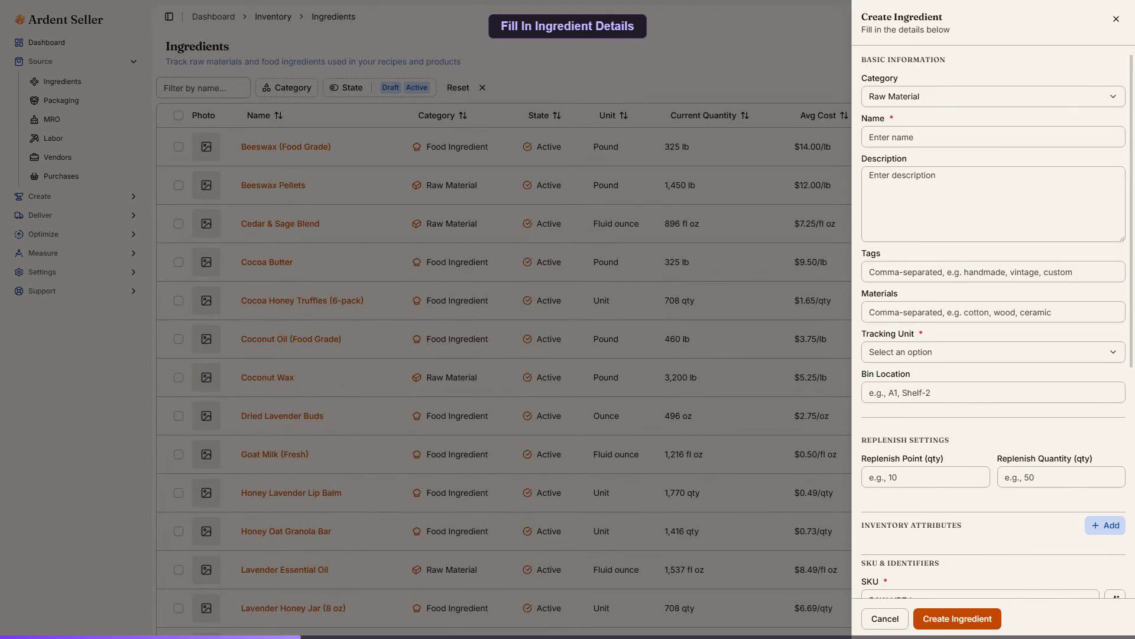
click(993, 136)
text(Eucalyptus Essent)
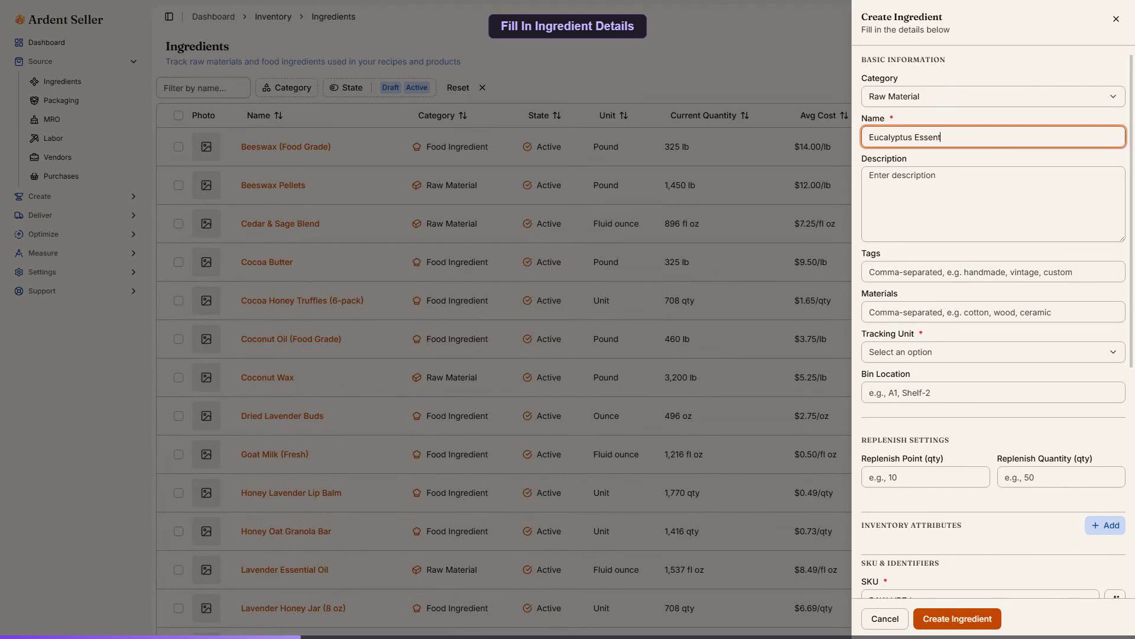
text(ial Oil)
Step: Enter the ingredient description "Steam-distilled eucalyptus oil used in our cold-process soap line."
click(993, 204)
text(Ste)
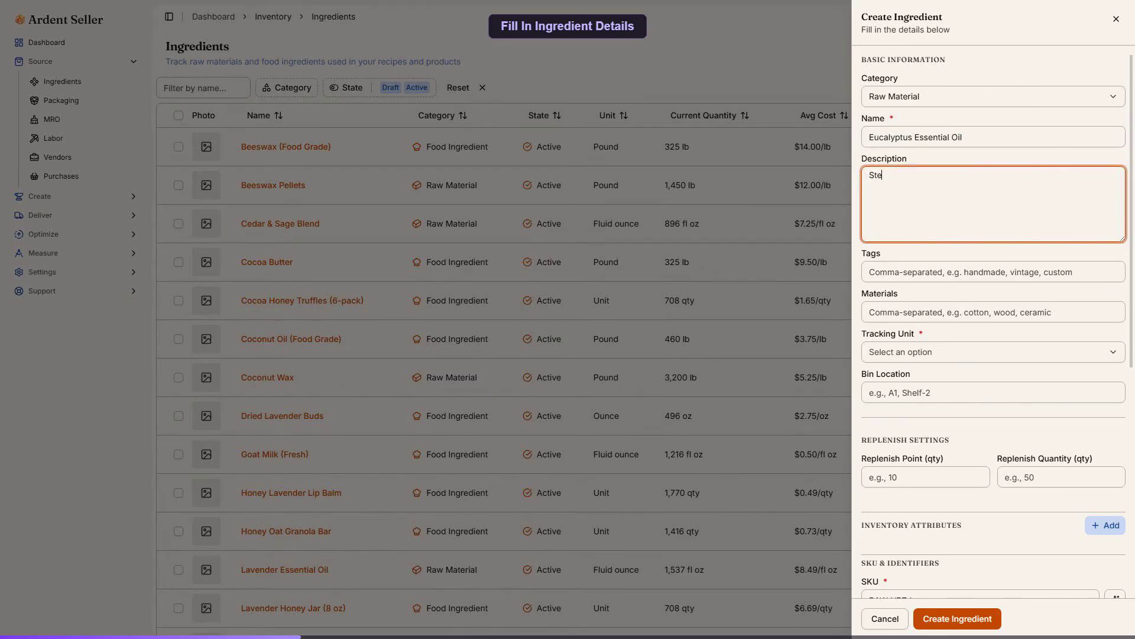
text(am-distilled eucalyptus oil used in our cold-process soap line.)
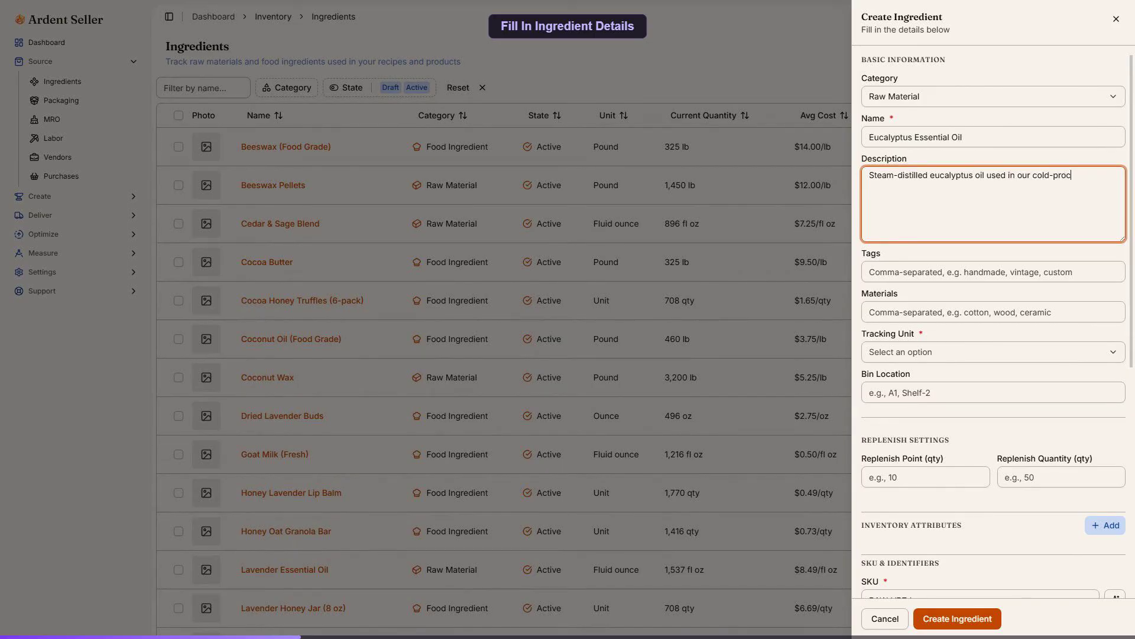
Step: Add the tags "essential oil, soap, spa" to the new ingredient
key(Tab)
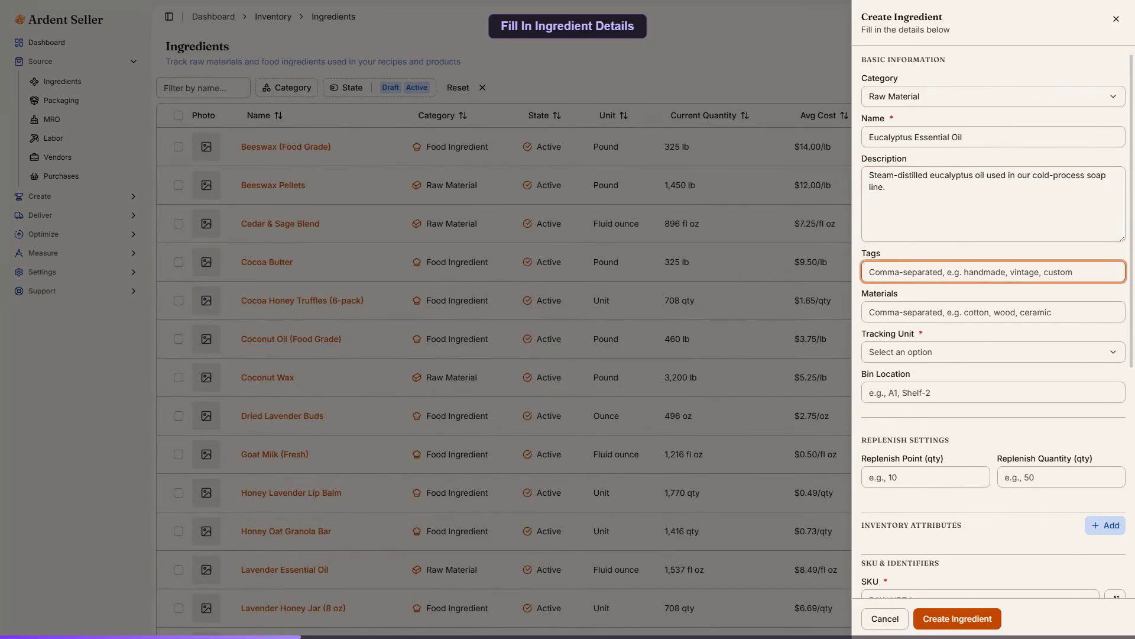
text(essential oil, soa)
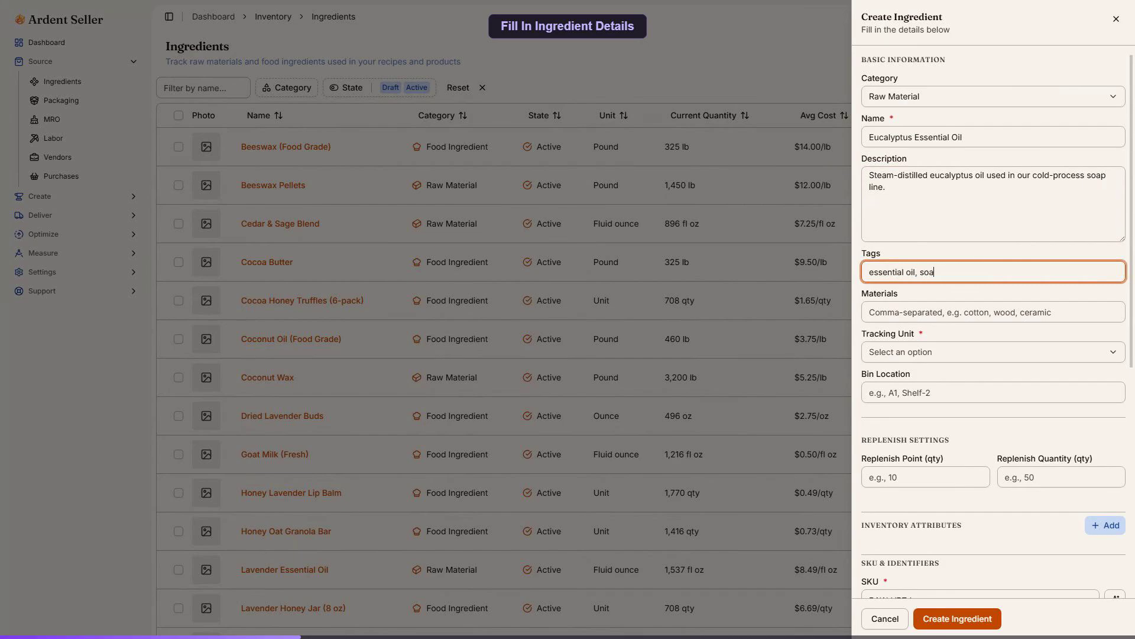
text(p, spa)
key(Tab)
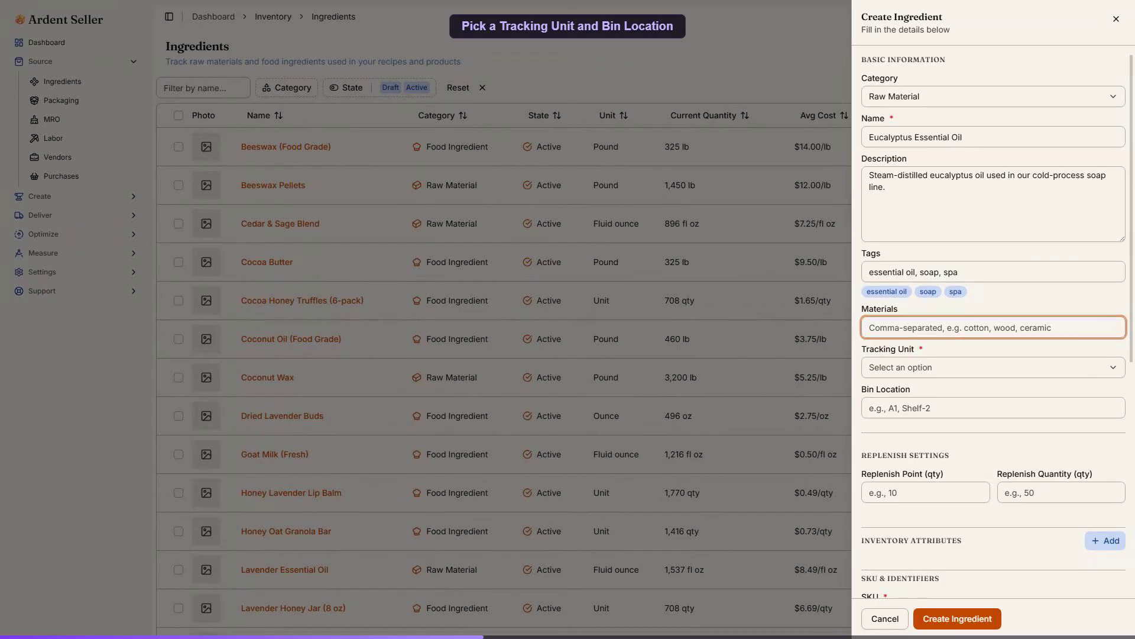
Step: Set the ingredient's tracking unit to Fluid Ounce and its bin location to "Shelf A2"
click(994, 368)
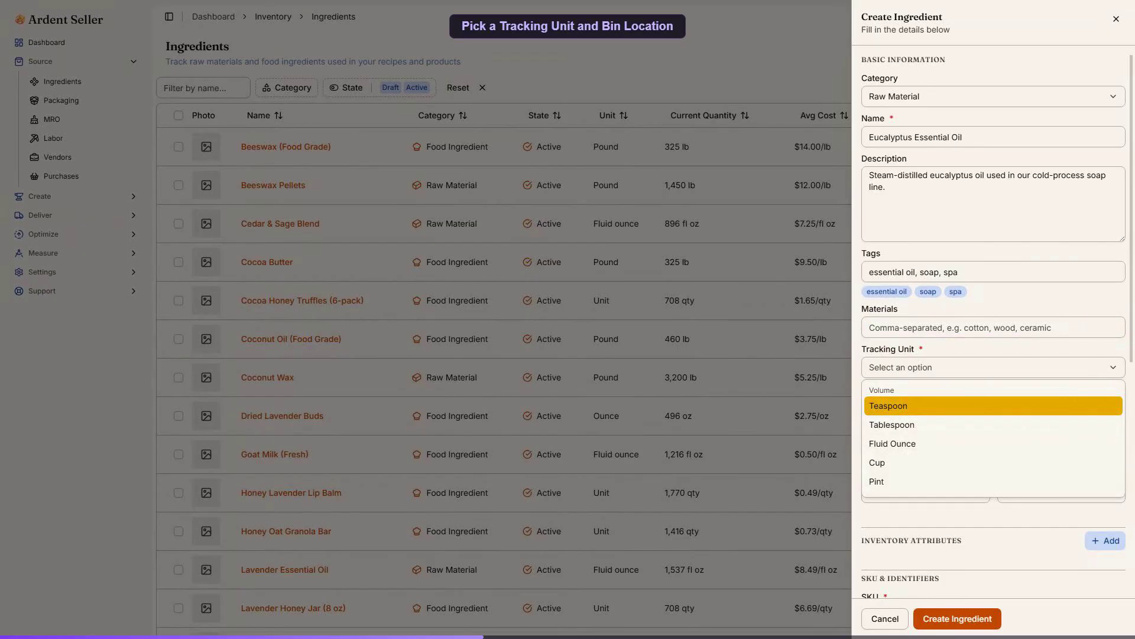
key(Down)
key(Down)
key(Return)
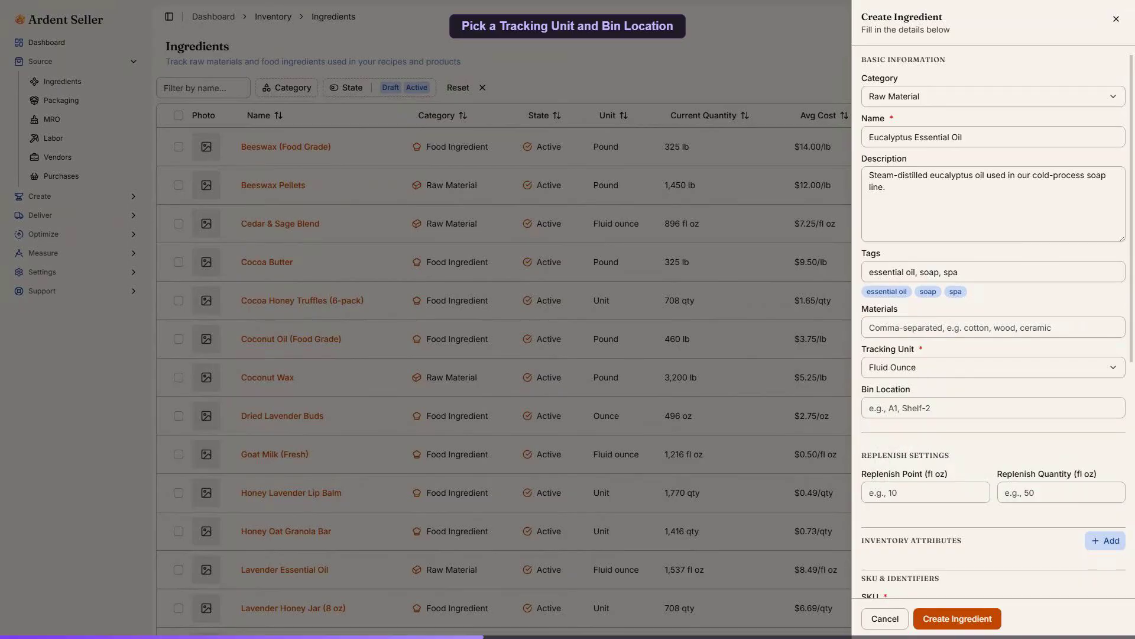
key(Tab)
text(Shelf A2)
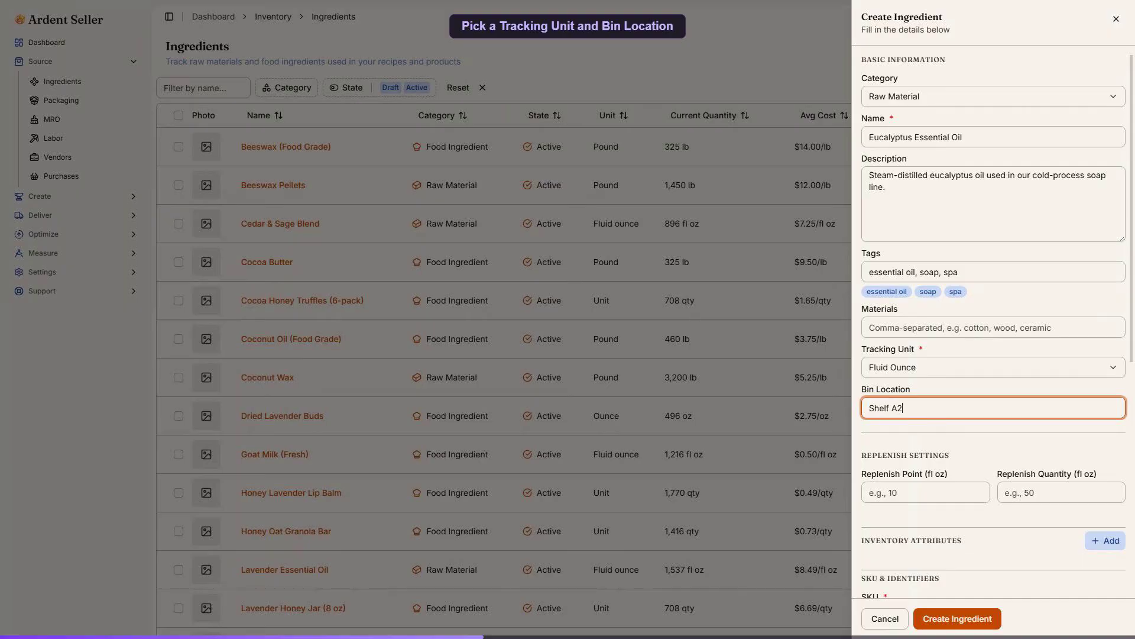
Step: Set the replenish point to 8 fl oz and the replenish quantity to 32 fl oz
key(Tab)
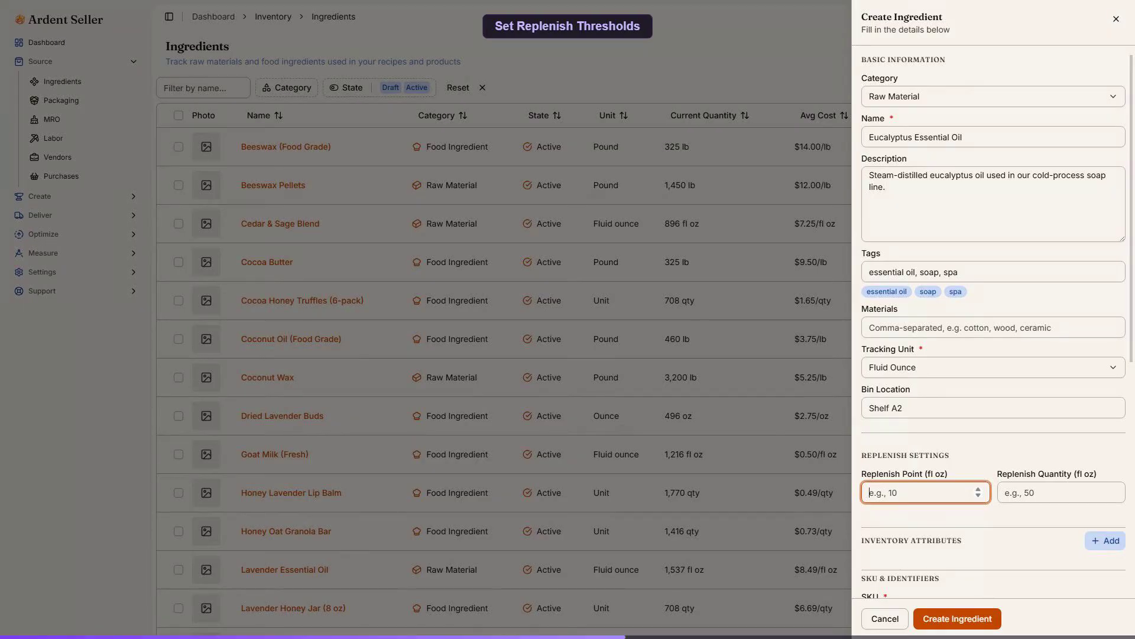
text(8)
key(Tab)
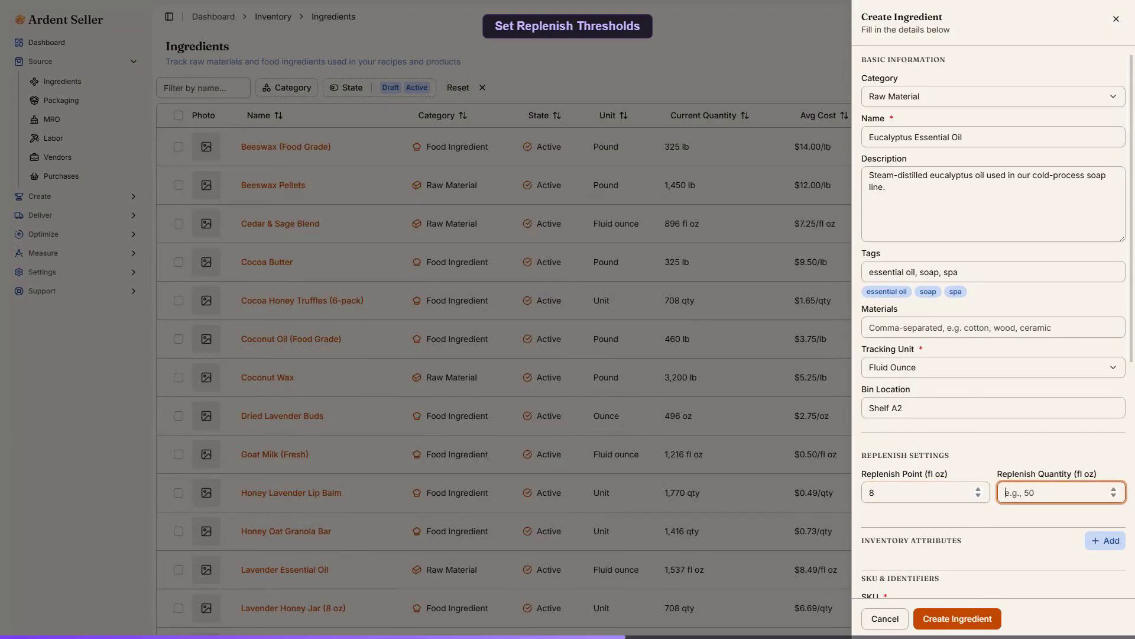
text(32)
key(Tab)
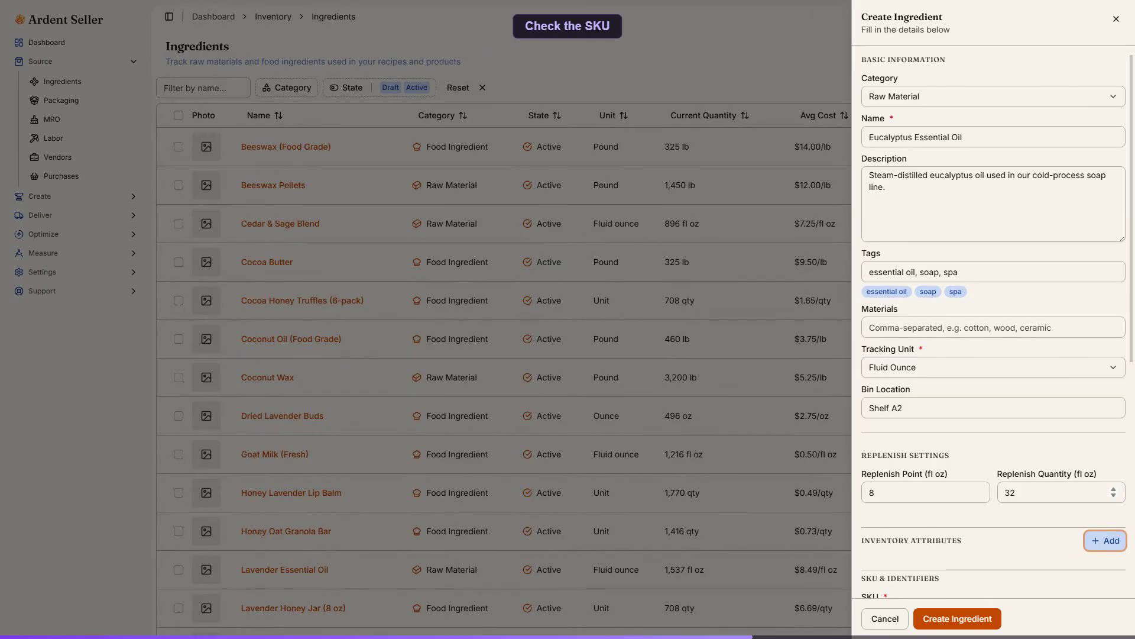
Step: Set the initial quantity to 16 fl oz at a cost of 9.00 per fl oz, and create the ingredient
scroll(994, 321, down, 5)
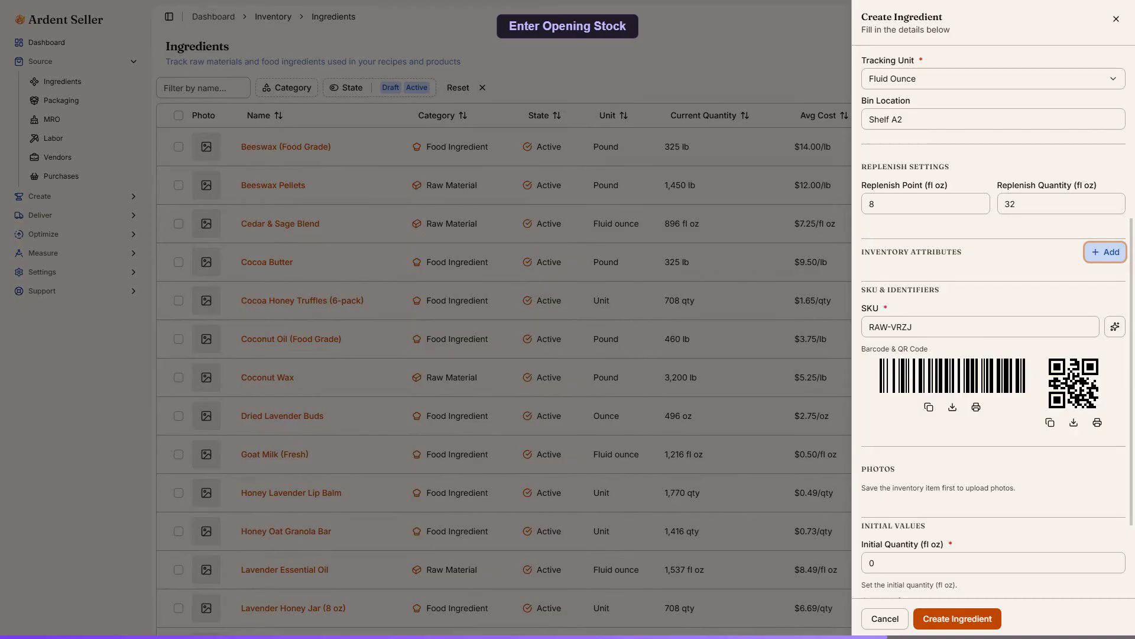
triple_click(993, 562)
text(16)
key(Tab)
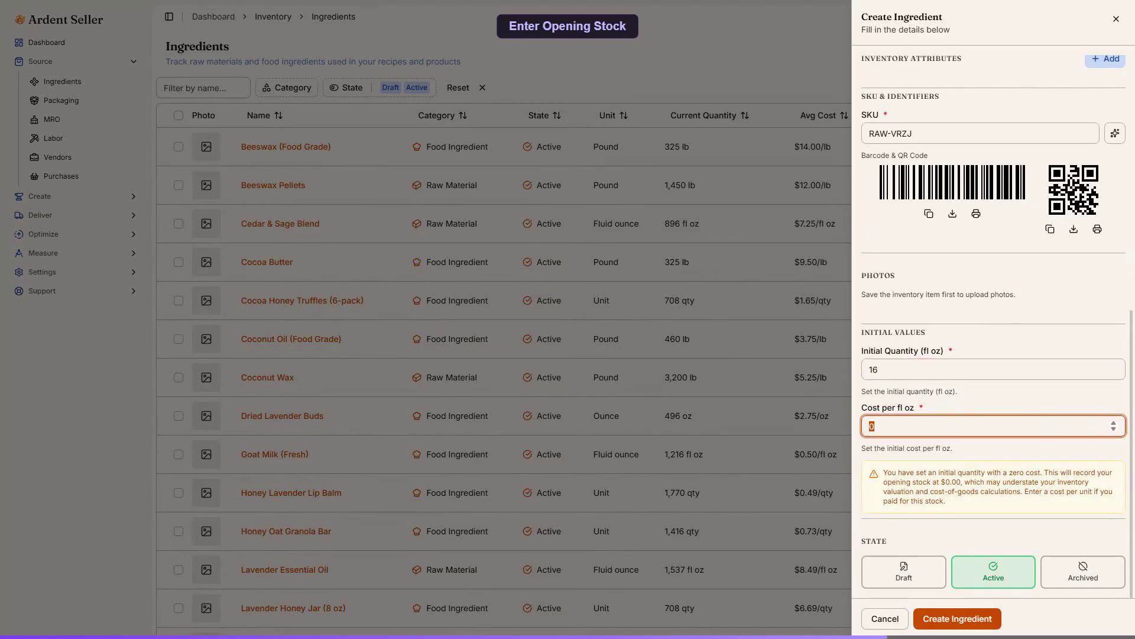
text(9.00)
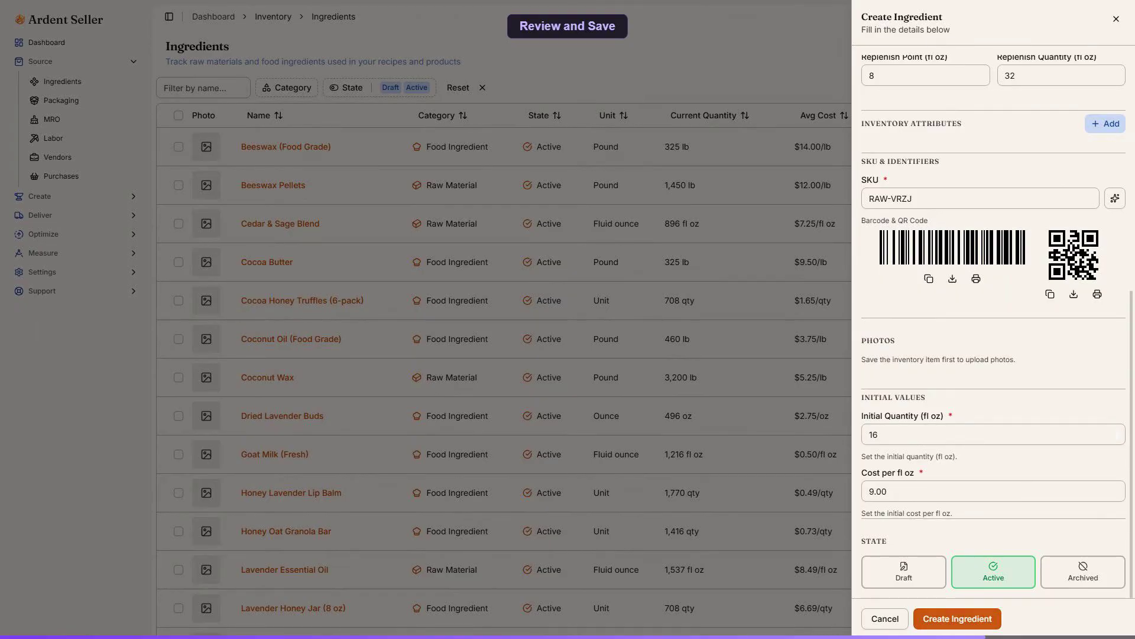
click(958, 618)
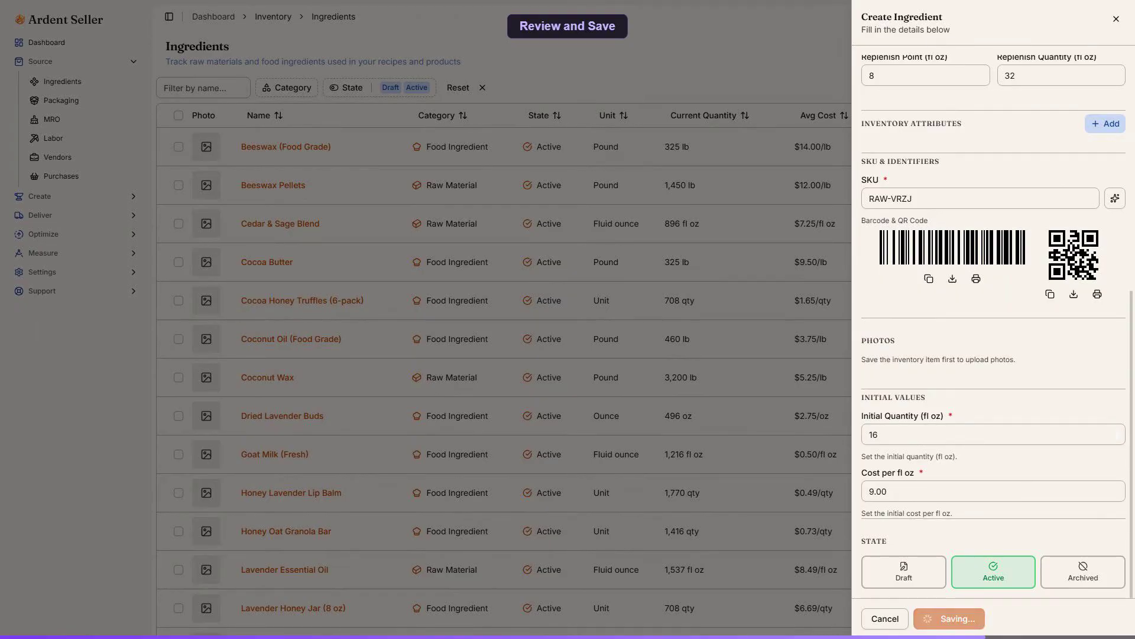